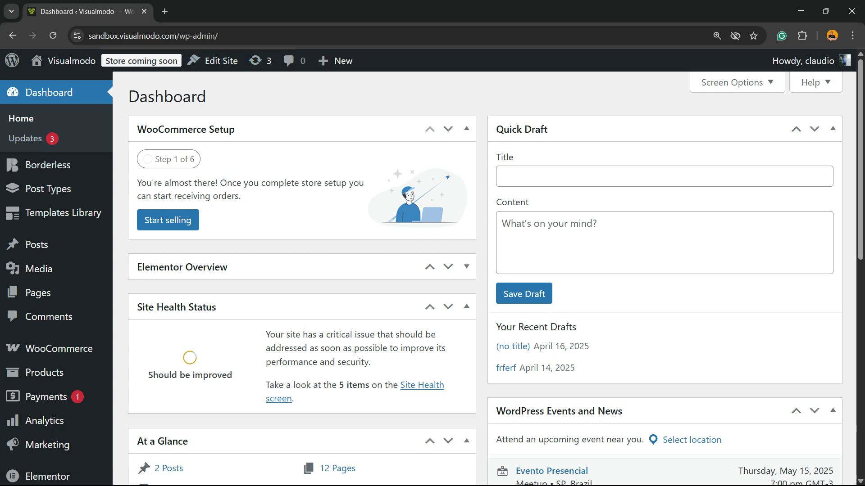
Step: Open the WordPress page for adding new plugins
{"action": "left_click_drag", "start_coordinate": [178, 36], "coordinate": [218, 35]}
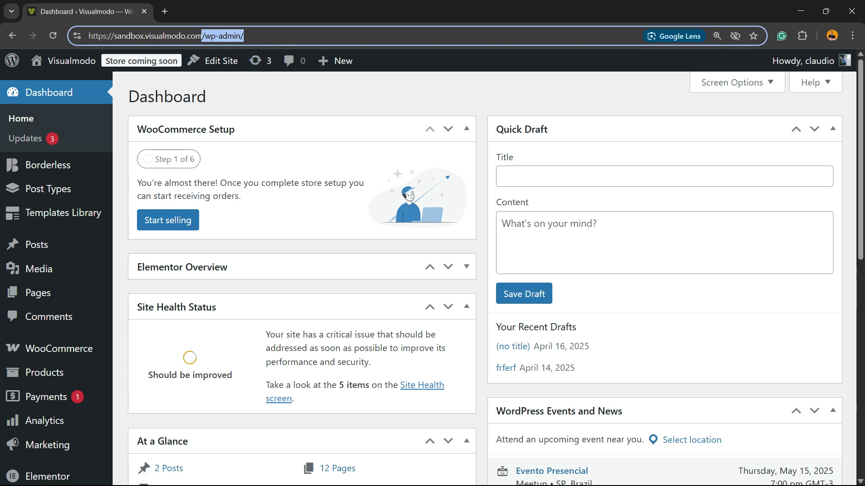
{"action": "scroll", "coordinate": [40, 153], "scroll_direction": "down", "scroll_amount": 7}
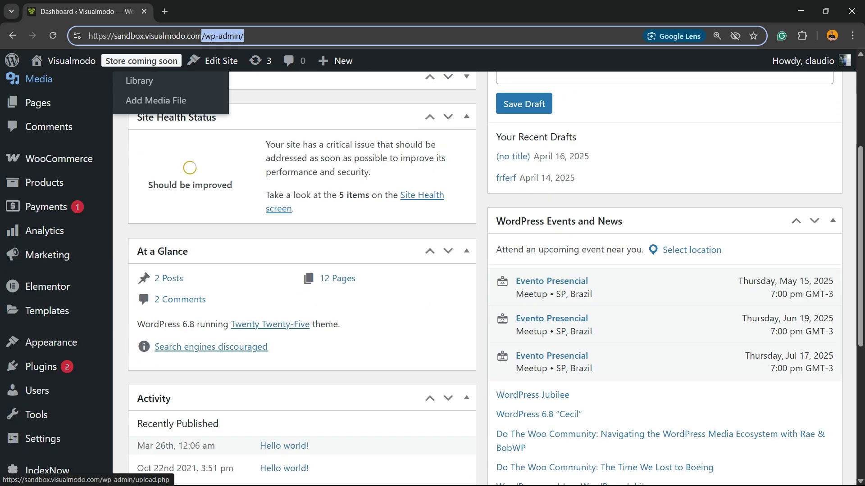
{"action": "scroll", "coordinate": [44, 155], "scroll_direction": "up", "scroll_amount": 2}
{"action": "scroll", "coordinate": [44, 156], "scroll_direction": "down", "scroll_amount": 2}
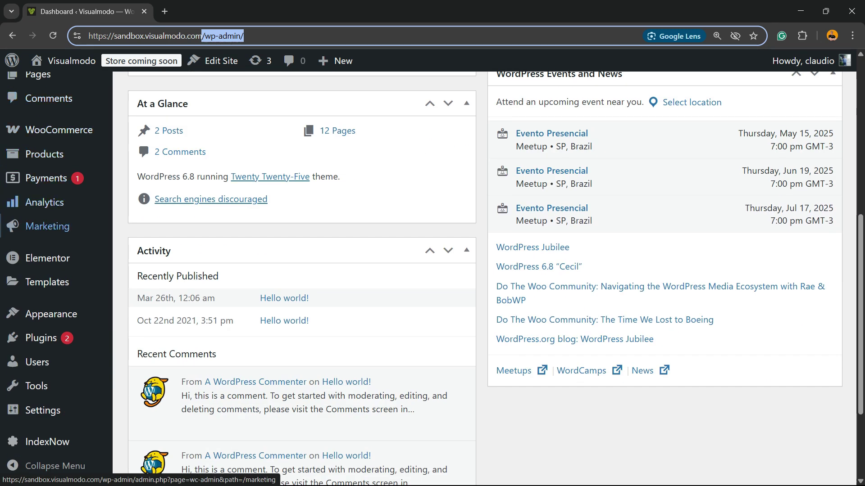
{"action": "mouse_move", "coordinate": [40, 338]}
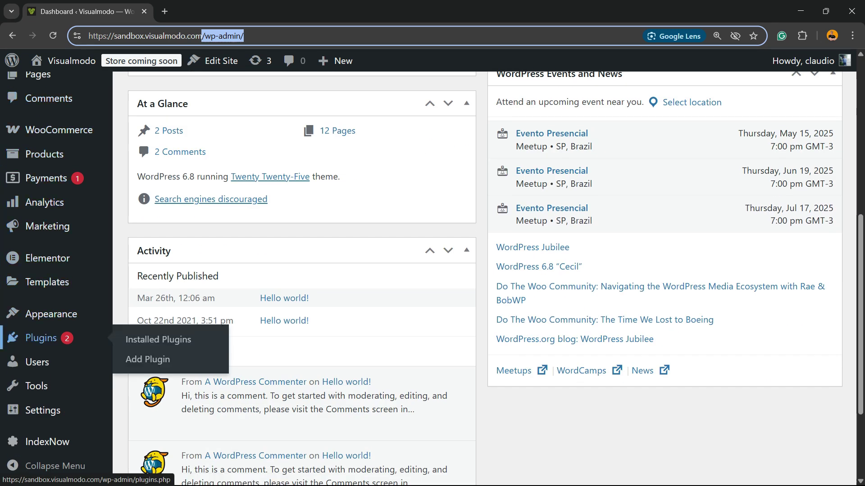
{"action": "left_click", "coordinate": [145, 359]}
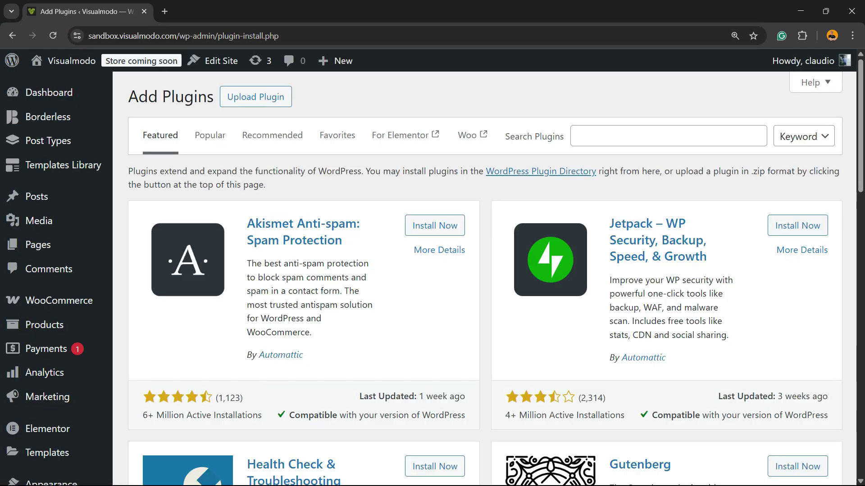
Step: Search the plugin directory for Matomo Analytics, and install and activate the plugin by matomoteam
{"action": "left_click", "coordinate": [668, 136]}
{"action": "type", "text": "Matomo Analytics"}
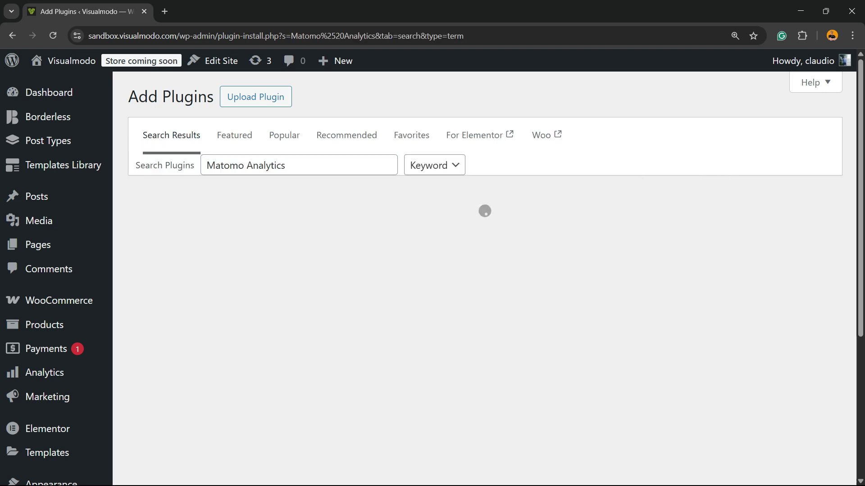
{"action": "key", "text": "ctrl+minus"}
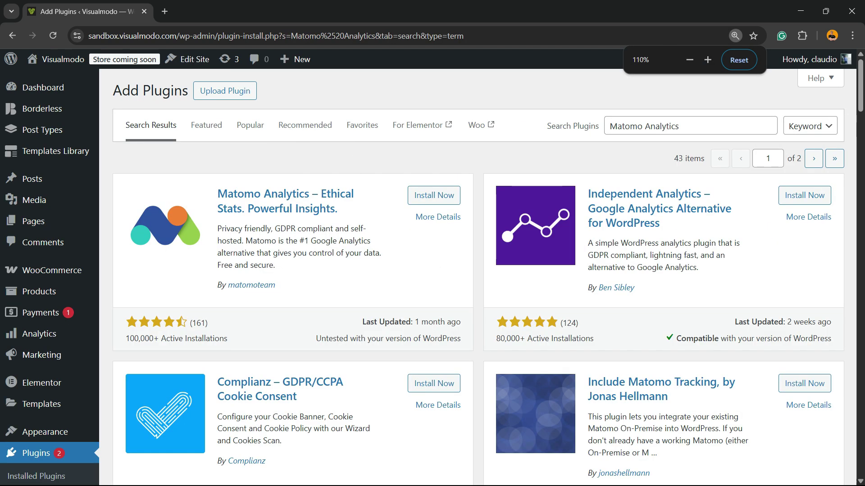
{"action": "left_click", "coordinate": [434, 195]}
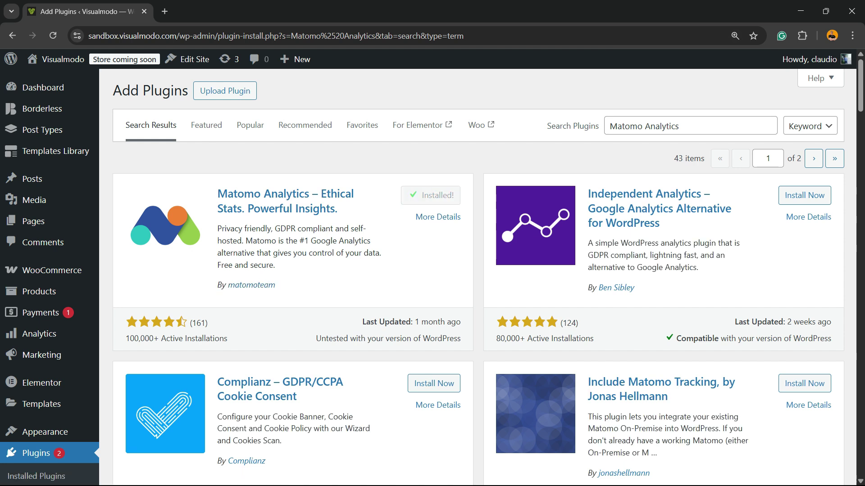
{"action": "left_click", "coordinate": [439, 195]}
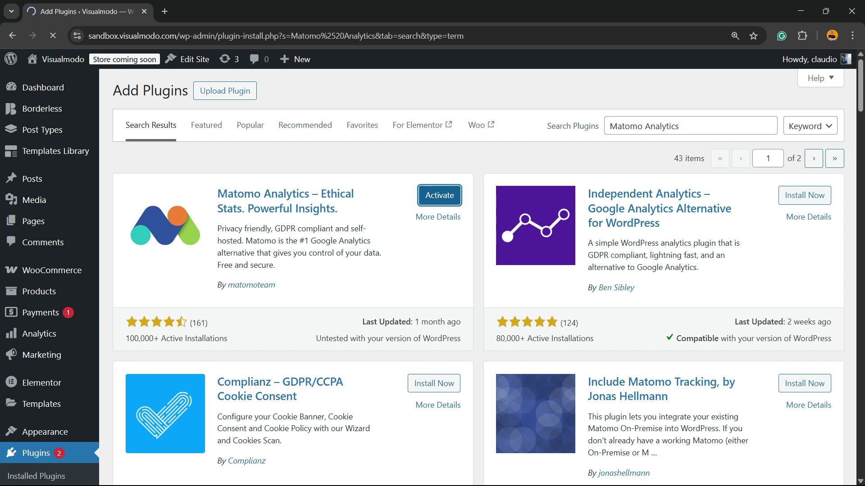
Step: Copy the [matomo_opt_out] shortcode from the "Update your privacy page" section of the Matomo Get Started page
{"action": "key", "text": "ctrl+plus"}
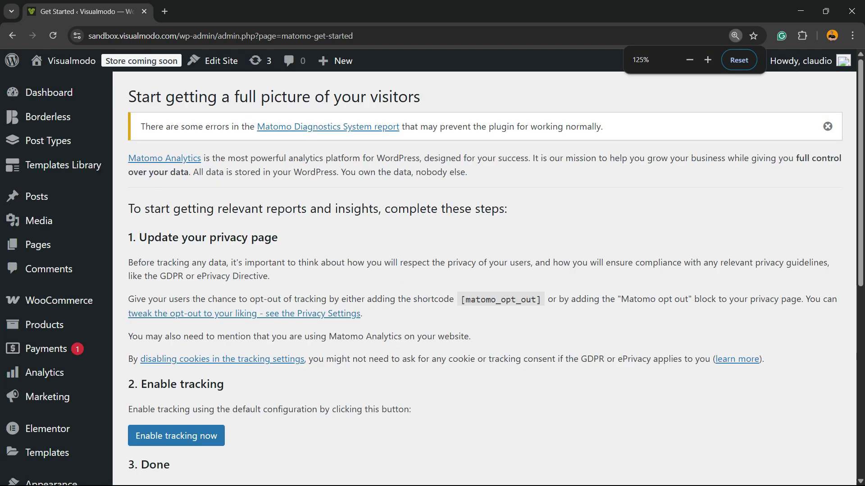
{"action": "key", "text": "ctrl+plus"}
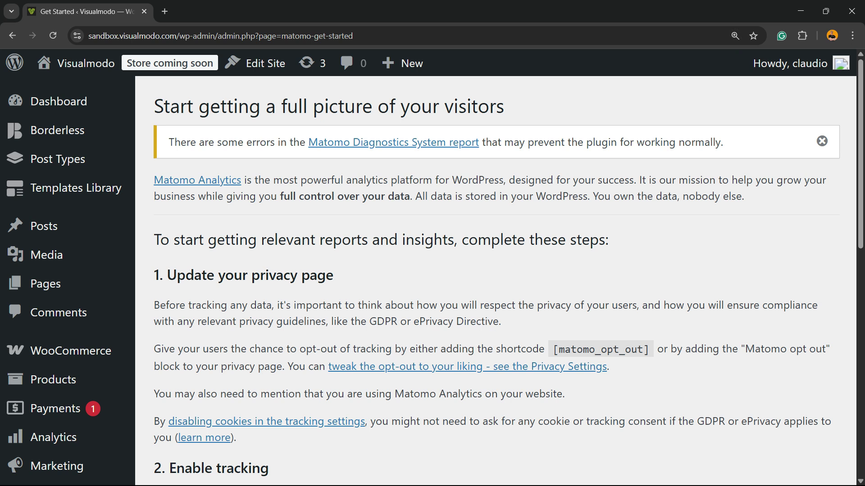
{"action": "left_click_drag", "start_coordinate": [167, 275], "coordinate": [335, 275]}
{"action": "left_click", "coordinate": [336, 275]}
{"action": "left_click_drag", "start_coordinate": [553, 349], "coordinate": [649, 350]}
{"action": "key", "text": "ctrl+c"}
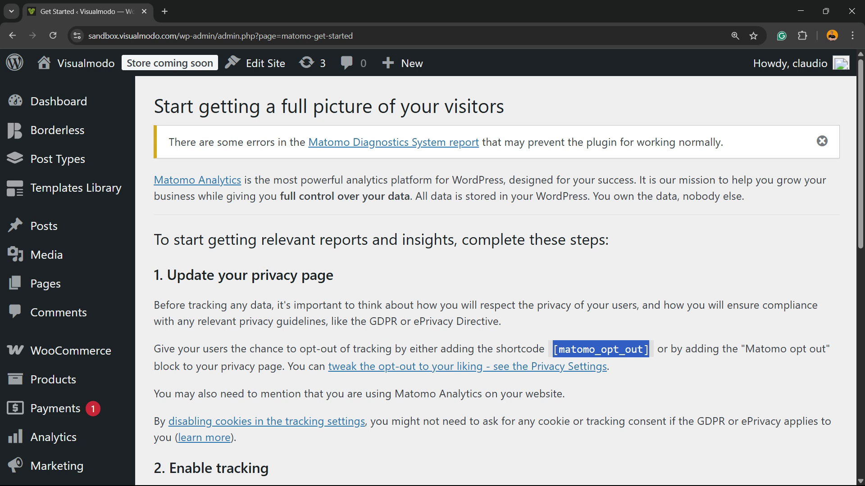
Step: Open the site's Privacy settings in a new browser tab and create a new Privacy Policy page
{"action": "scroll", "coordinate": [495, 279], "scroll_direction": "down", "scroll_amount": 5}
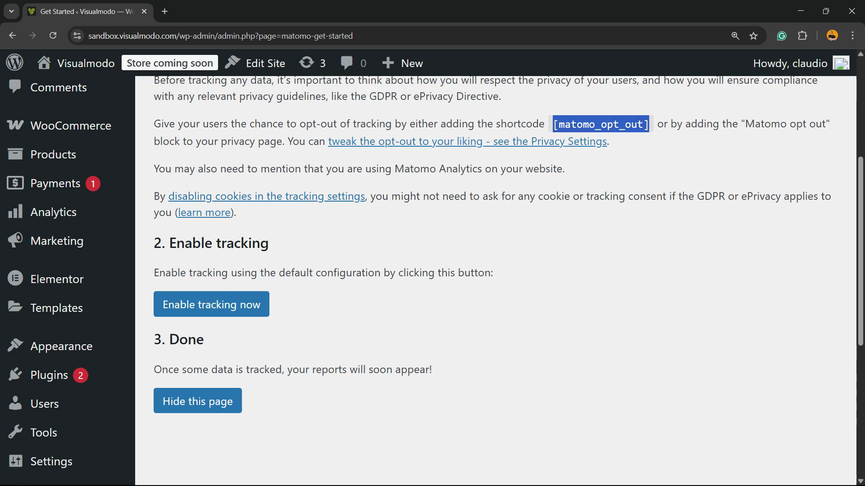
{"action": "scroll", "coordinate": [58, 252], "scroll_direction": "up", "scroll_amount": 3}
{"action": "scroll", "coordinate": [59, 252], "scroll_direction": "down", "scroll_amount": 7}
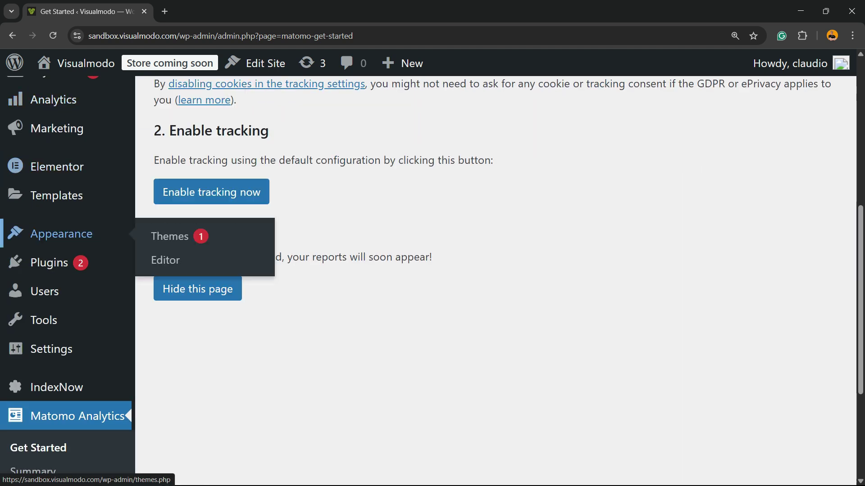
{"action": "scroll", "coordinate": [59, 232], "scroll_direction": "down", "scroll_amount": 4}
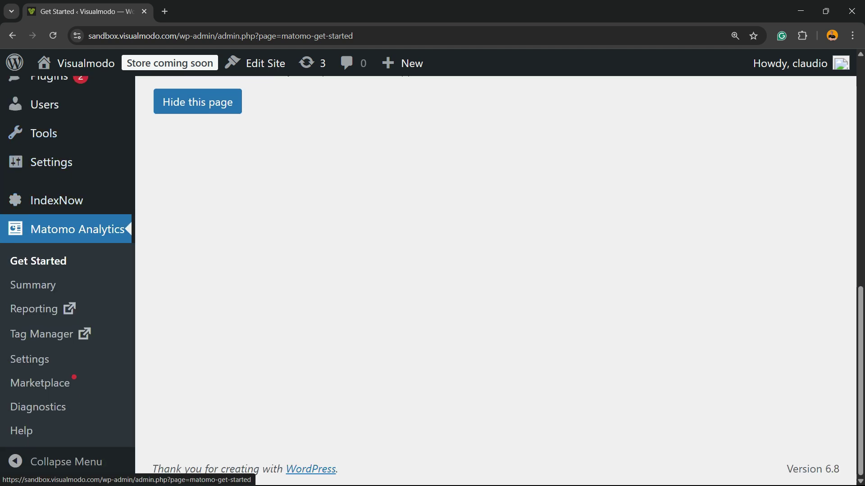
{"action": "scroll", "coordinate": [59, 270], "scroll_direction": "up", "scroll_amount": 2}
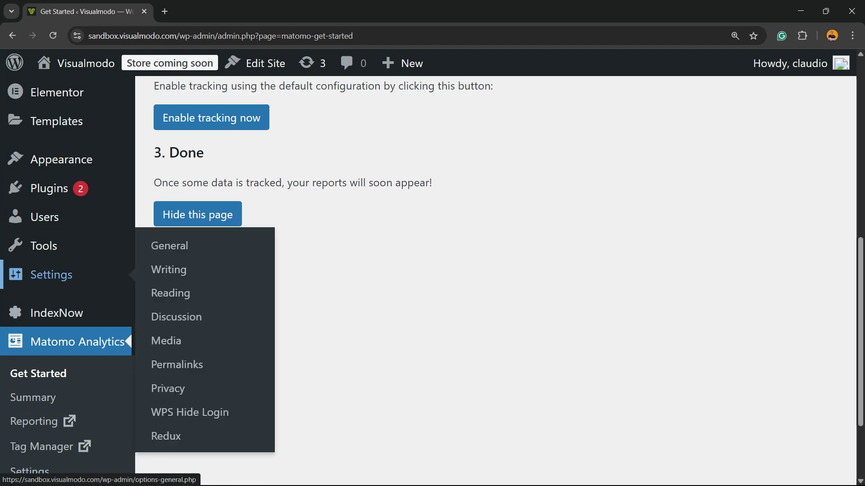
{"action": "right_click", "coordinate": [175, 388]}
{"action": "left_click", "coordinate": [202, 272]}
{"action": "left_click", "coordinate": [216, 11]}
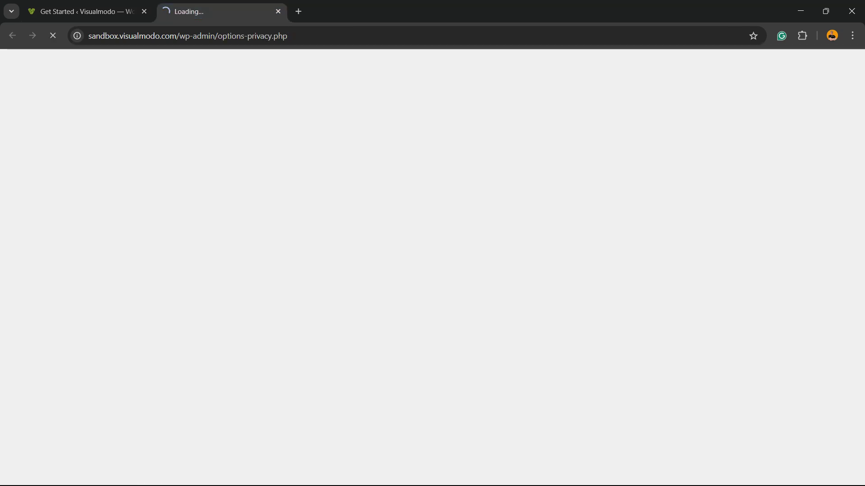
{"action": "scroll", "coordinate": [495, 270], "scroll_direction": "down", "scroll_amount": 5}
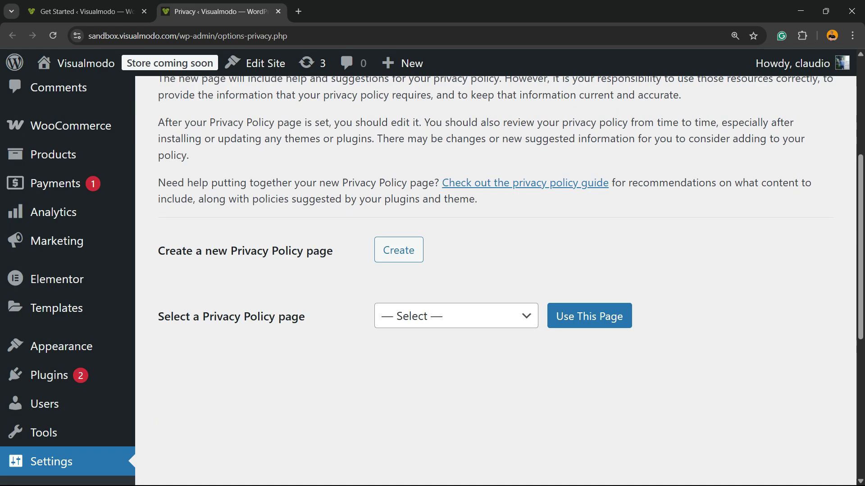
{"action": "left_click", "coordinate": [398, 250]}
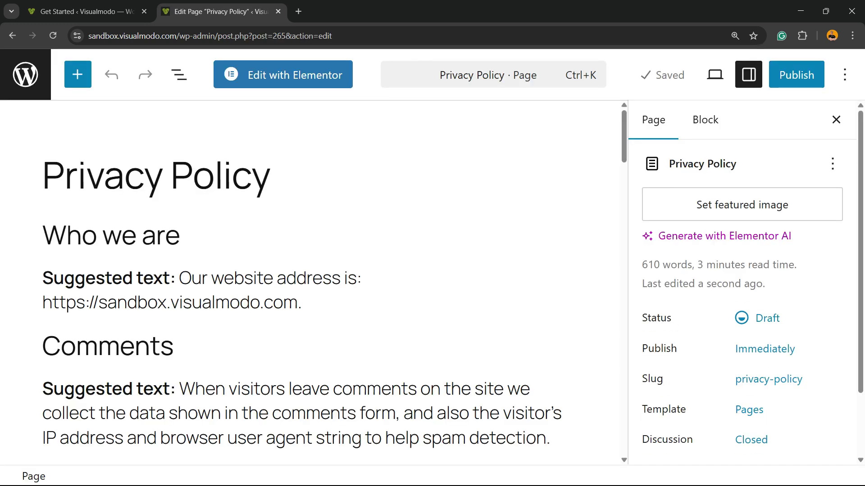
Step: Add an empty paragraph after the first paragraph of the Comments section on the Privacy Policy page
{"action": "scroll", "coordinate": [311, 283], "scroll_direction": "down", "scroll_amount": 2}
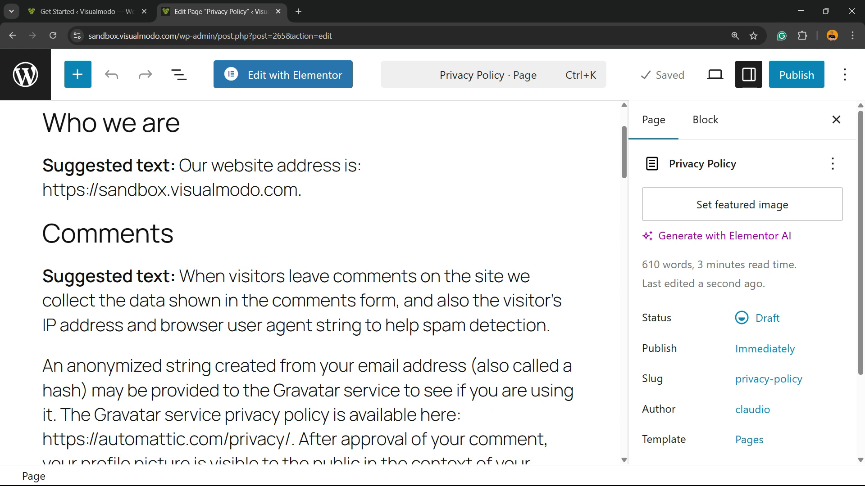
{"action": "left_click", "coordinate": [553, 326]}
{"action": "key", "text": "Return"}
{"action": "key", "text": "ctrl+v"}
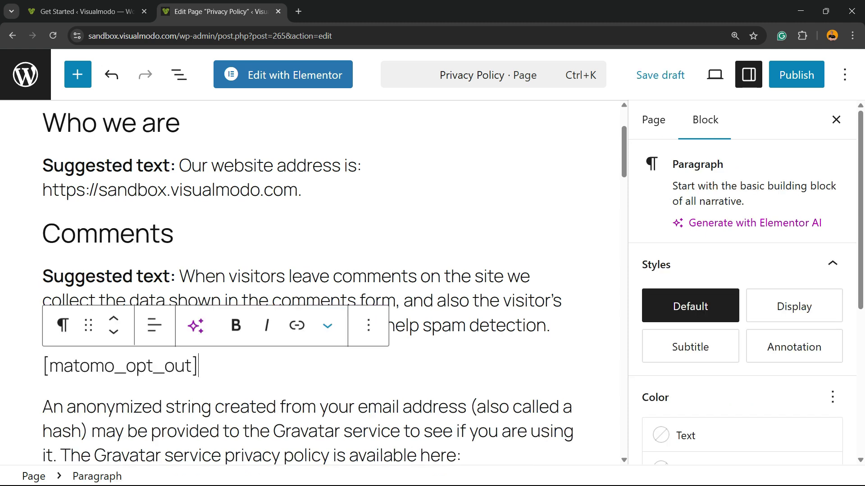
{"action": "key", "text": "ctrl+a"}
{"action": "key", "text": "ctrl+c"}
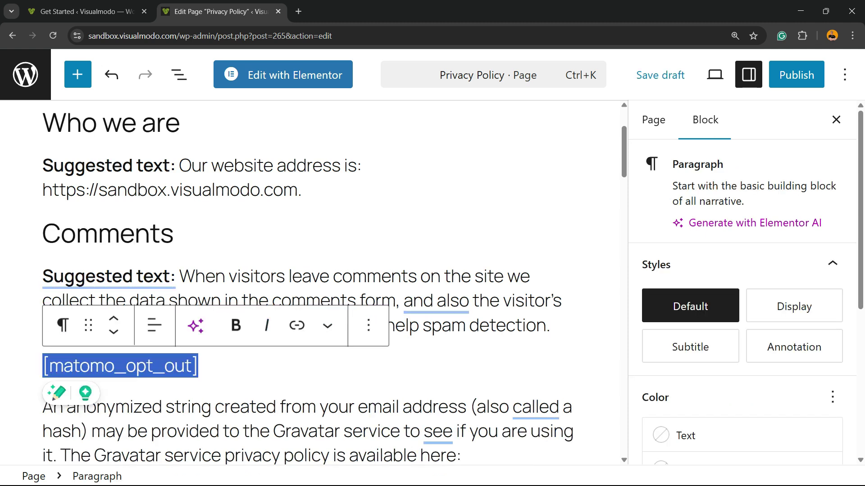
{"action": "key", "text": "BackSpace"}
Step: Insert a Shortcode block at the empty paragraph and fill it with [matomo_opt_out]
{"action": "left_click", "coordinate": [568, 364]}
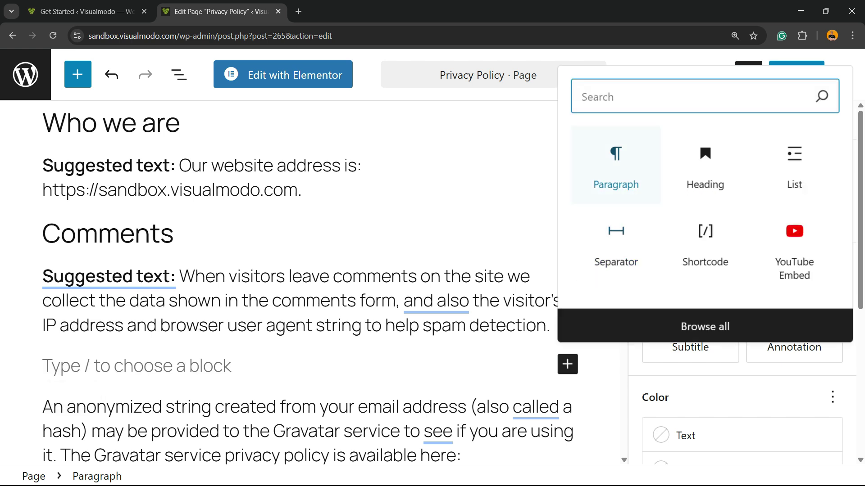
{"action": "left_click", "coordinate": [706, 246]}
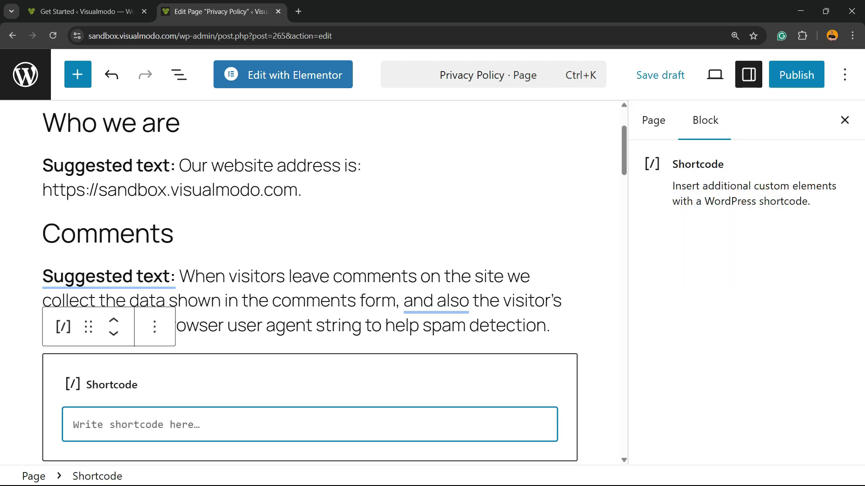
{"action": "key", "text": "ctrl+v"}
{"action": "scroll", "coordinate": [311, 279], "scroll_direction": "down", "scroll_amount": 2}
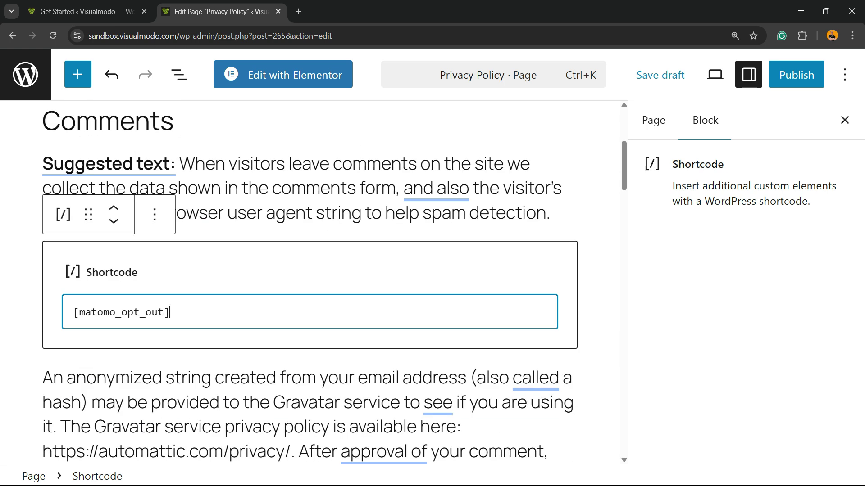
Step: Publish the Privacy Policy page and check its Shortcode block
{"action": "scroll", "coordinate": [311, 279], "scroll_direction": "up", "scroll_amount": 3}
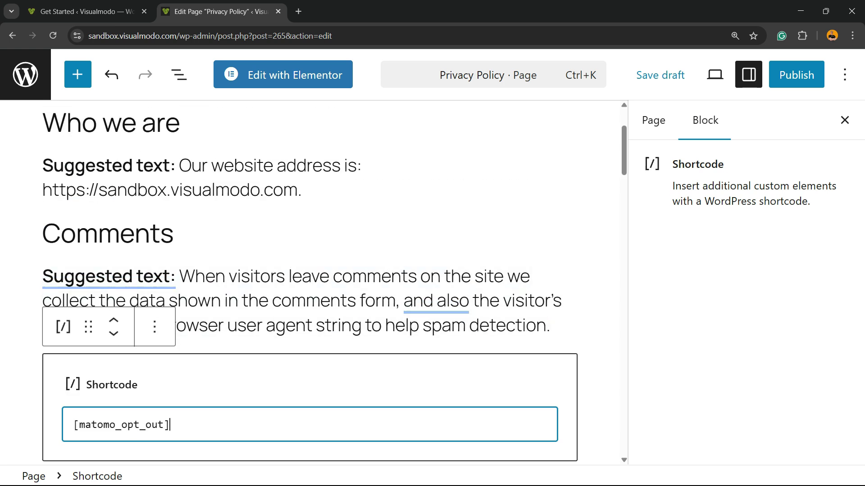
{"action": "scroll", "coordinate": [311, 279], "scroll_direction": "up", "scroll_amount": 3}
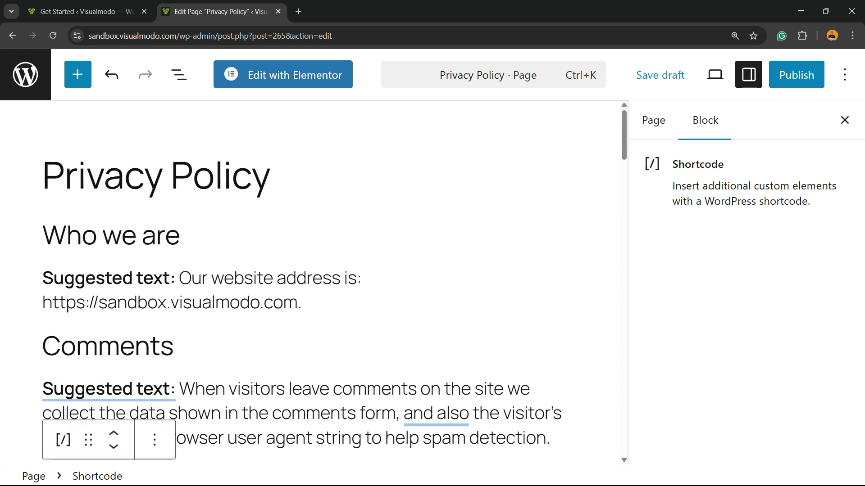
{"action": "left_click", "coordinate": [796, 75]}
{"action": "left_click", "coordinate": [793, 75]}
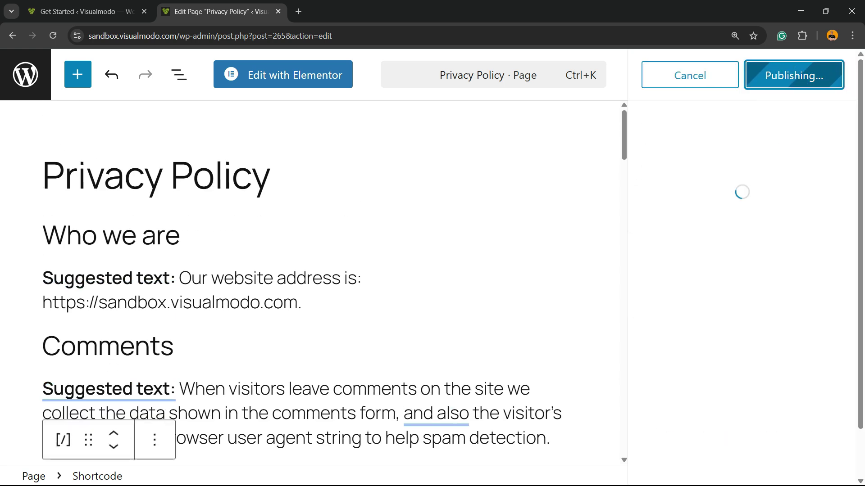
{"action": "scroll", "coordinate": [311, 279], "scroll_direction": "up", "scroll_amount": 2}
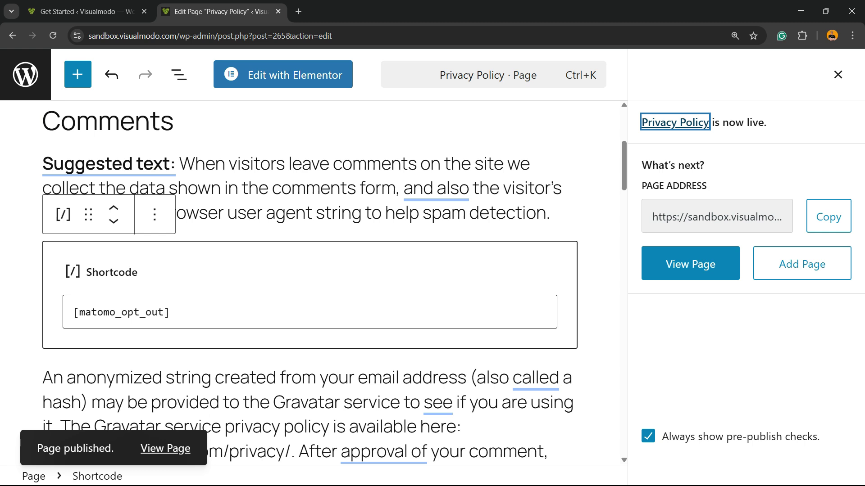
Step: Review the Privacy Policy page assignment in the site's Privacy settings, and return to the Matomo Get Started tab
{"action": "left_click", "coordinate": [25, 74]}
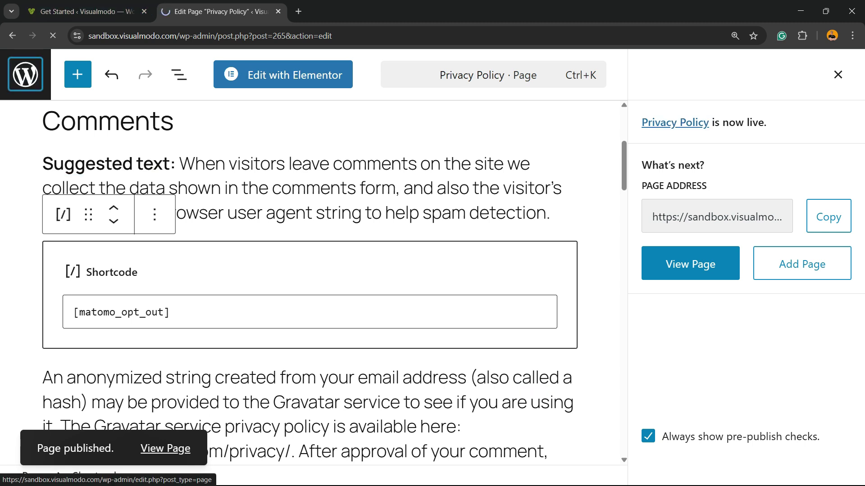
{"action": "scroll", "coordinate": [54, 224], "scroll_direction": "down", "scroll_amount": 5}
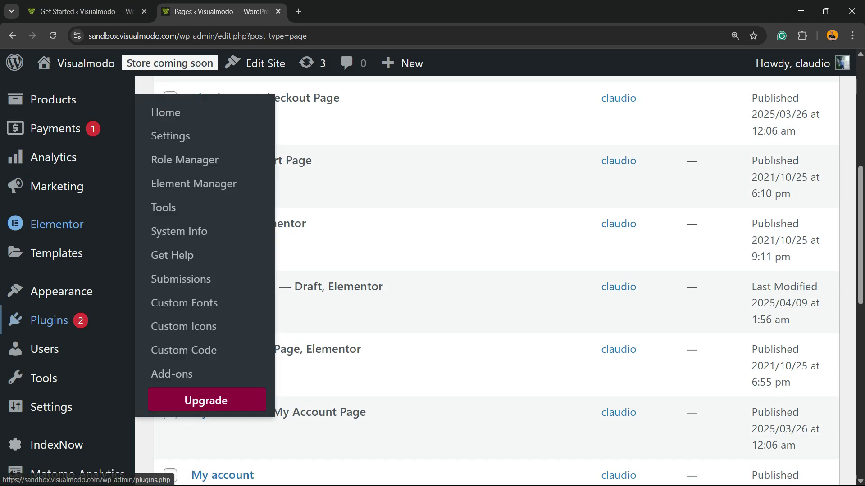
{"action": "mouse_move", "coordinate": [51, 407]}
{"action": "left_click", "coordinate": [168, 388]}
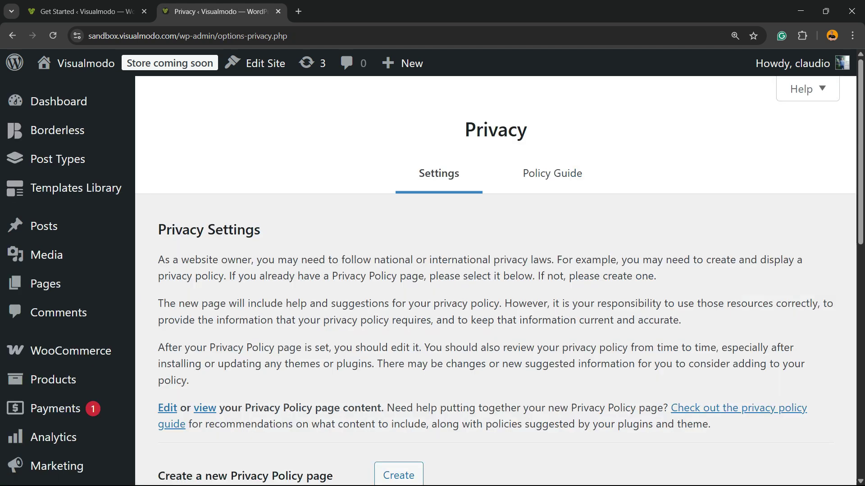
{"action": "scroll", "coordinate": [496, 279], "scroll_direction": "down", "scroll_amount": 5}
{"action": "mouse_move", "coordinate": [57, 308]}
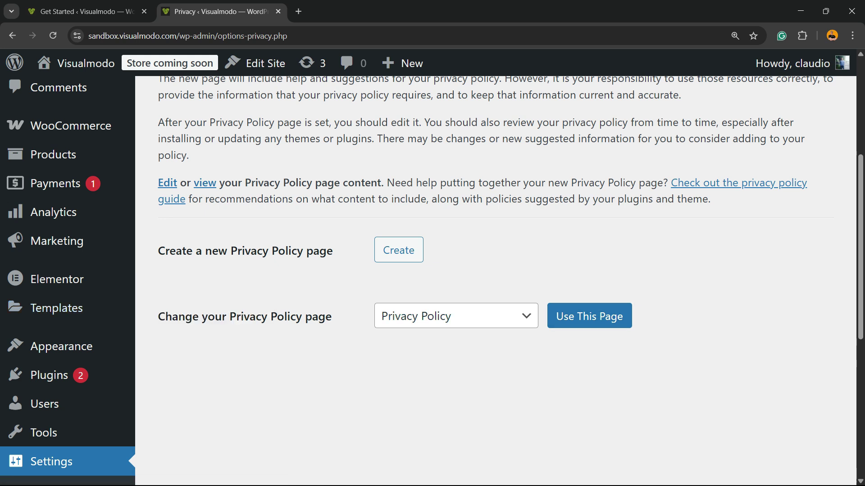
{"action": "scroll", "coordinate": [495, 279], "scroll_direction": "up", "scroll_amount": 3}
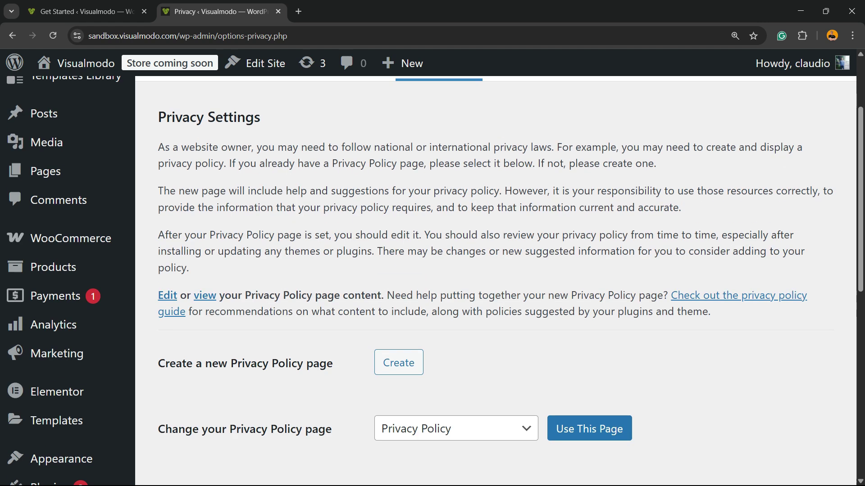
{"action": "left_click", "coordinate": [86, 12]}
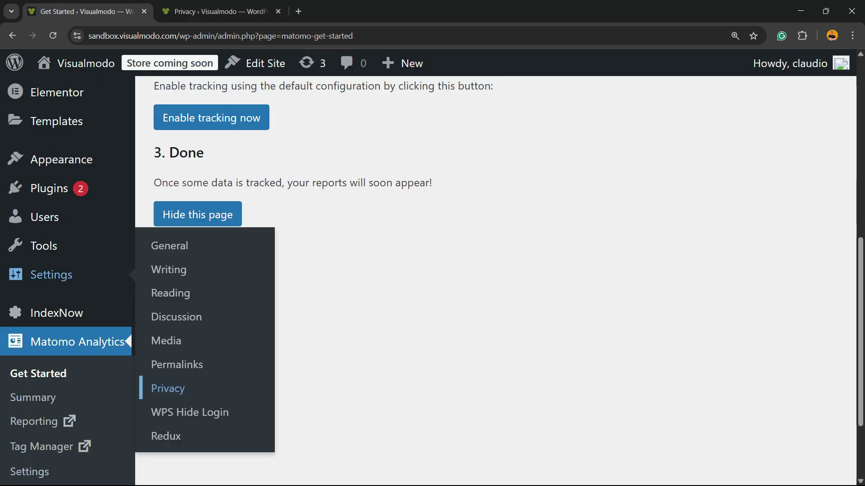
Step: Review the privacy page instructions on the Get Started page and enable Matomo tracking with the default configuration
{"action": "scroll", "coordinate": [495, 280], "scroll_direction": "up", "scroll_amount": 10}
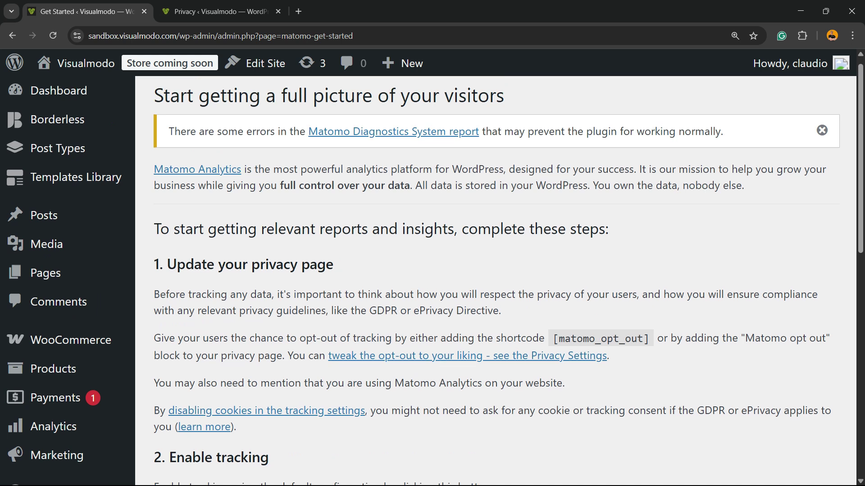
{"action": "left_click_drag", "start_coordinate": [177, 275], "coordinate": [639, 422]}
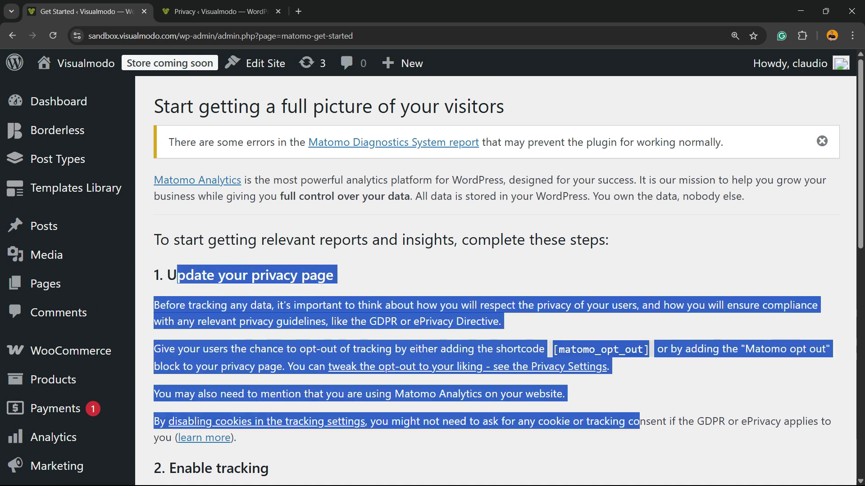
{"action": "scroll", "coordinate": [495, 279], "scroll_direction": "down", "scroll_amount": 5}
{"action": "left_click", "coordinate": [212, 304]}
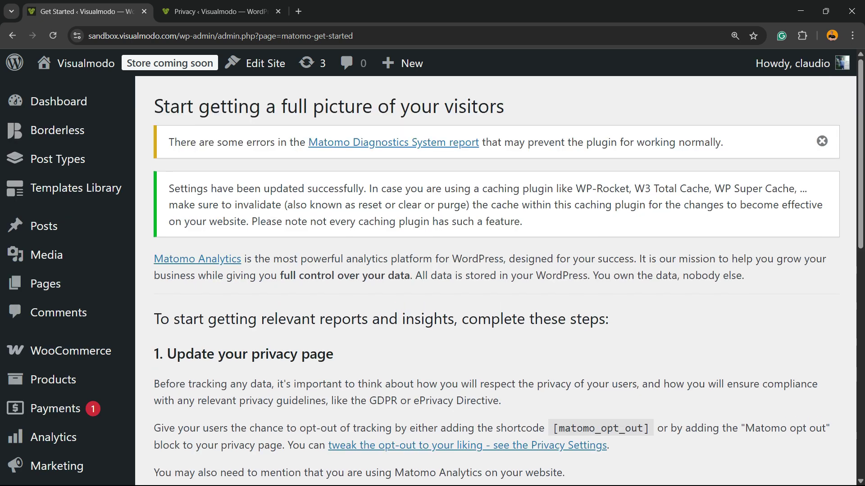
Step: Check the tracking status among the setup steps and hide the Matomo Get Started page
{"action": "scroll", "coordinate": [496, 280], "scroll_direction": "down", "scroll_amount": 5}
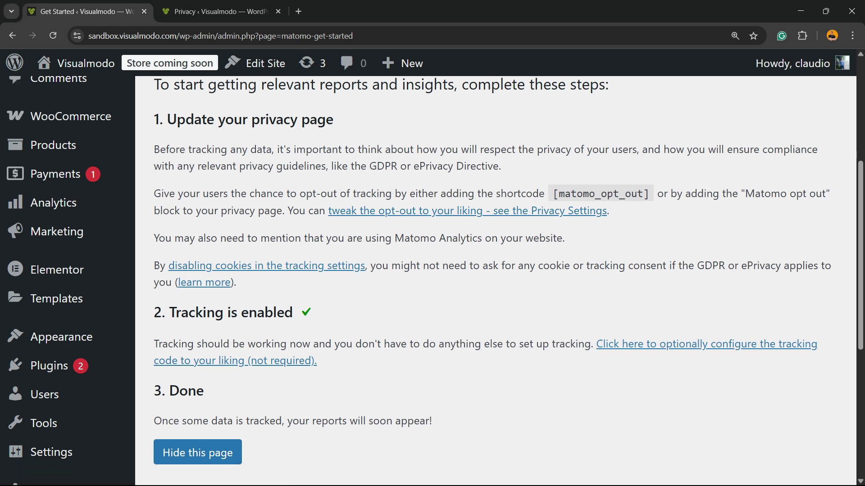
{"action": "scroll", "coordinate": [496, 280], "scroll_direction": "down", "scroll_amount": 5}
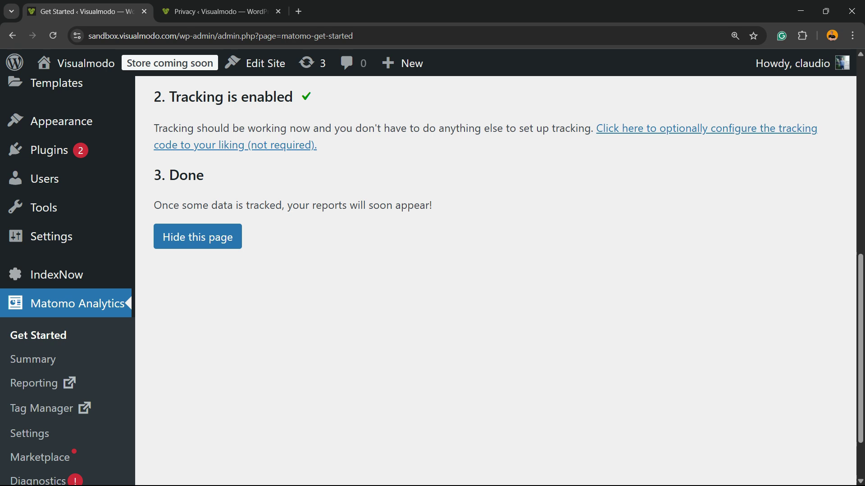
{"action": "left_click", "coordinate": [198, 237]}
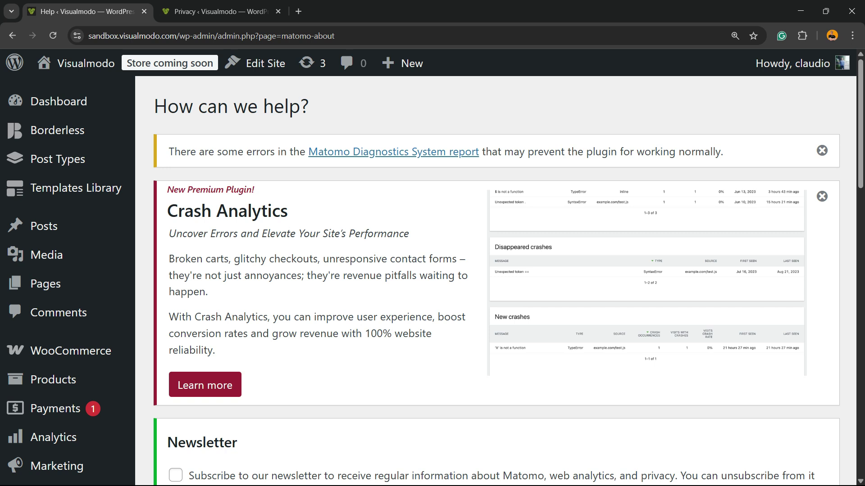
Step: Look through the Matomo Help page, including the newsletter, support resources and high traffic websites sections
{"action": "scroll", "coordinate": [495, 279], "scroll_direction": "down", "scroll_amount": 8}
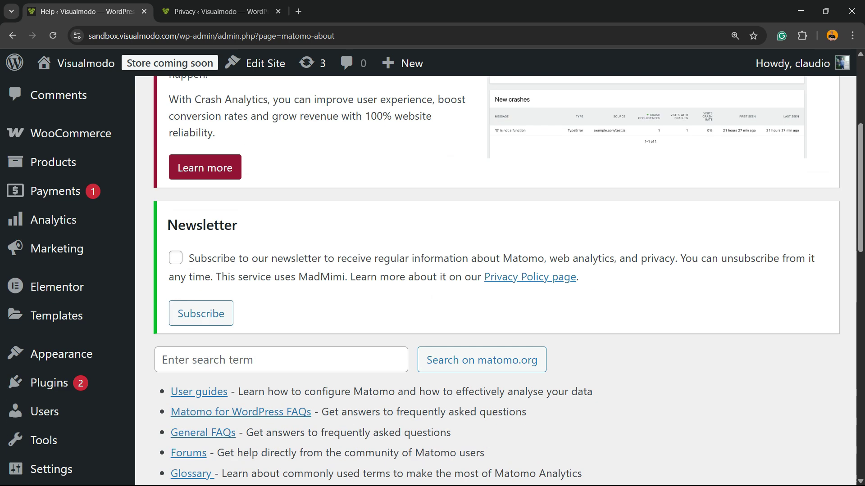
{"action": "scroll", "coordinate": [495, 279], "scroll_direction": "down", "scroll_amount": 5}
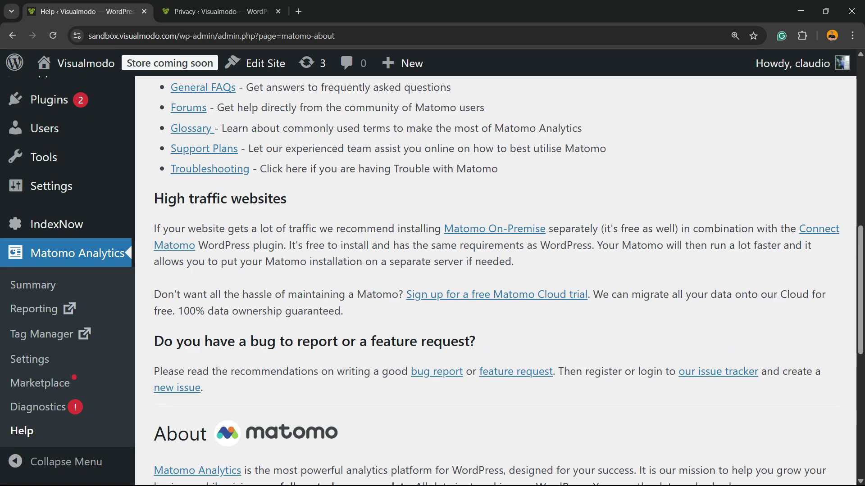
{"action": "scroll", "coordinate": [495, 279], "scroll_direction": "up", "scroll_amount": 5}
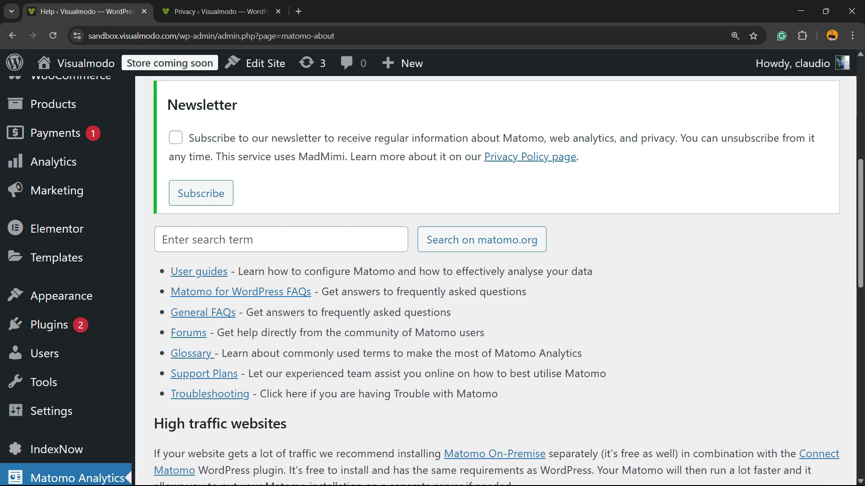
{"action": "scroll", "coordinate": [495, 280], "scroll_direction": "up", "scroll_amount": 8}
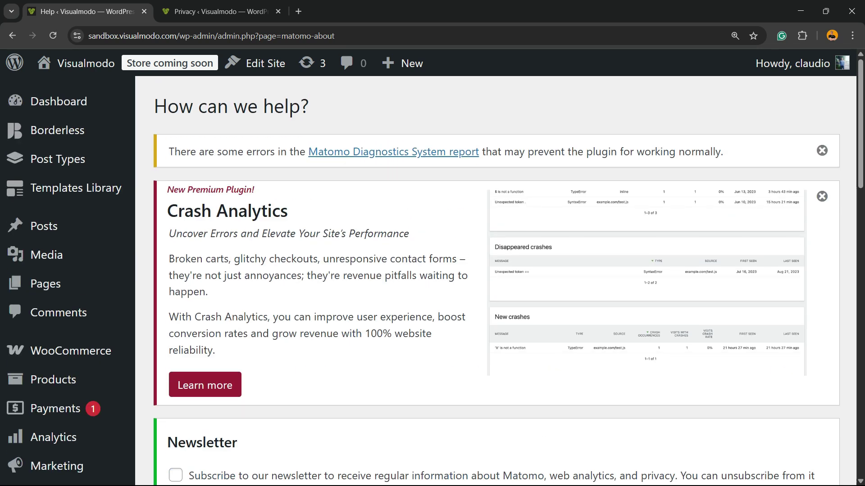
Step: Open the Matomo Summary page and review its report widgets, switching the date range to Today and back to Yesterday
{"action": "scroll", "coordinate": [67, 293], "scroll_direction": "down", "scroll_amount": 8}
{"action": "mouse_move", "coordinate": [68, 292]}
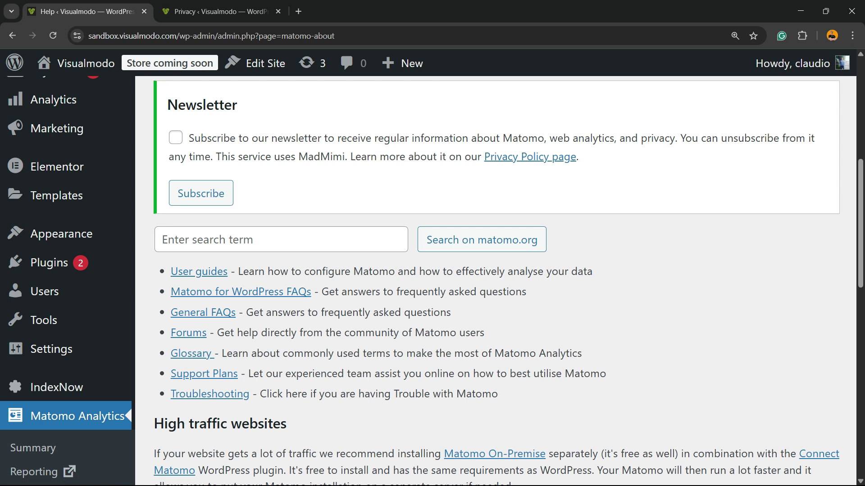
{"action": "scroll", "coordinate": [51, 236], "scroll_direction": "down", "scroll_amount": 3}
{"action": "mouse_move", "coordinate": [51, 237]}
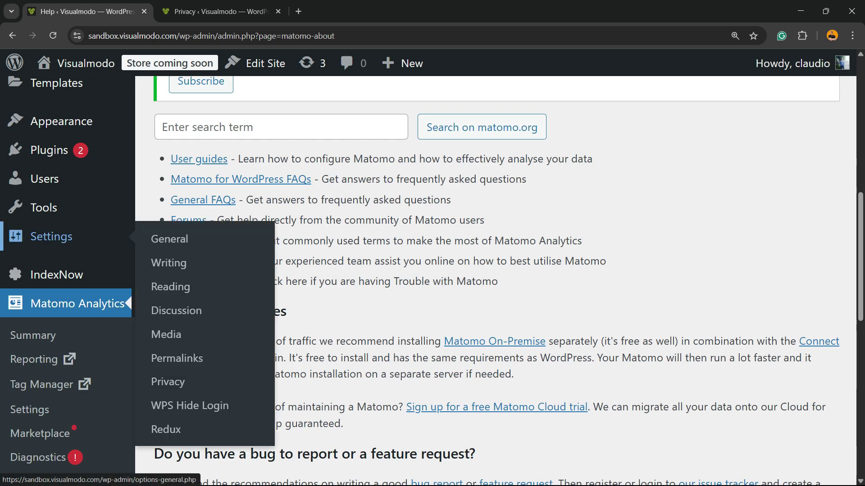
{"action": "left_click", "coordinate": [33, 336]}
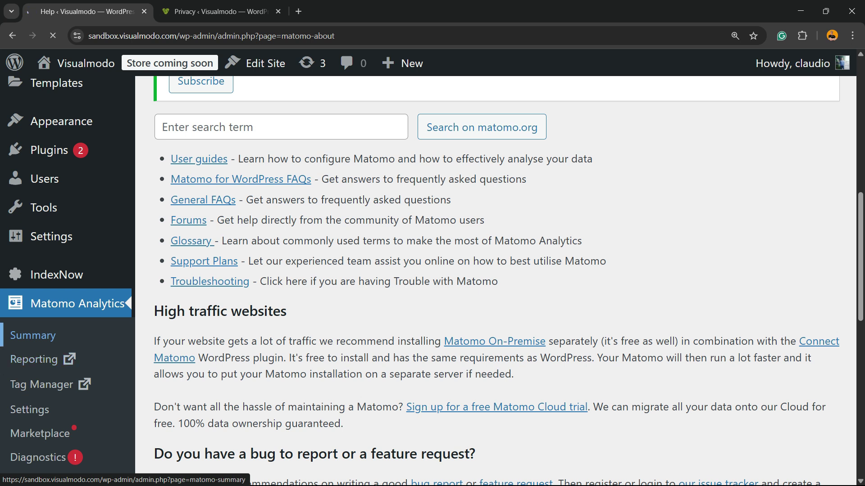
{"action": "scroll", "coordinate": [496, 279], "scroll_direction": "down", "scroll_amount": 4}
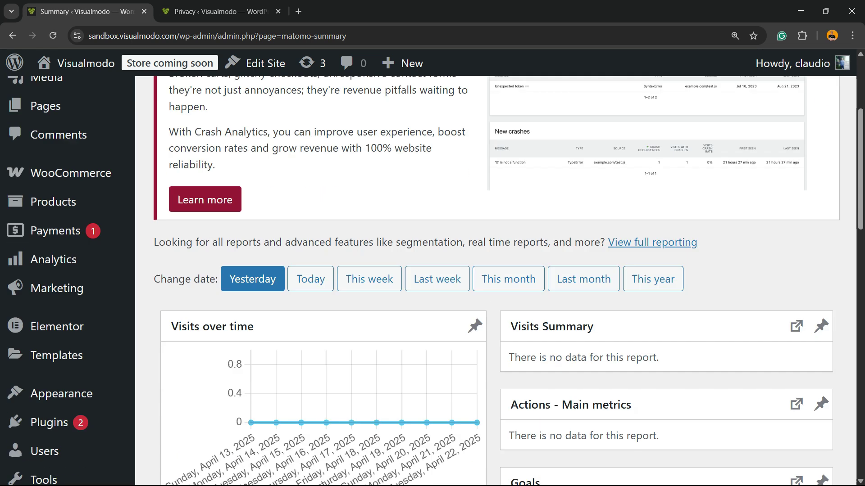
{"action": "scroll", "coordinate": [495, 279], "scroll_direction": "down", "scroll_amount": 4}
{"action": "scroll", "coordinate": [495, 279], "scroll_direction": "up", "scroll_amount": 3}
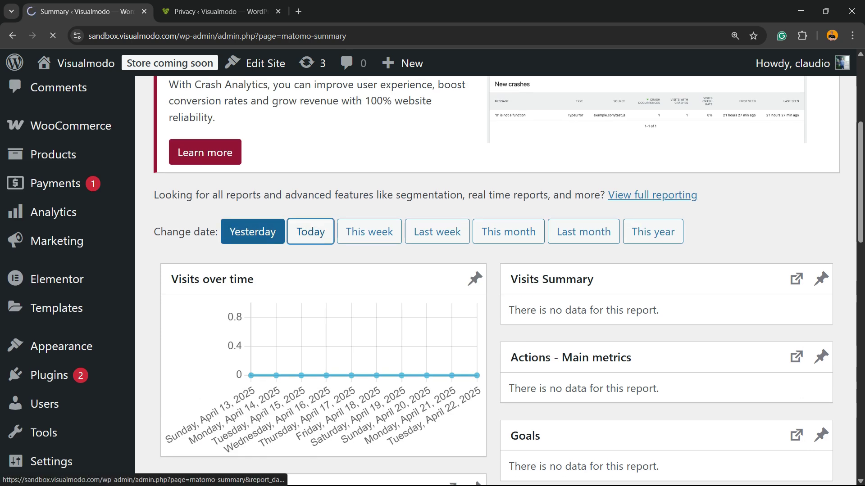
{"action": "scroll", "coordinate": [432, 270], "scroll_direction": "down", "scroll_amount": 6}
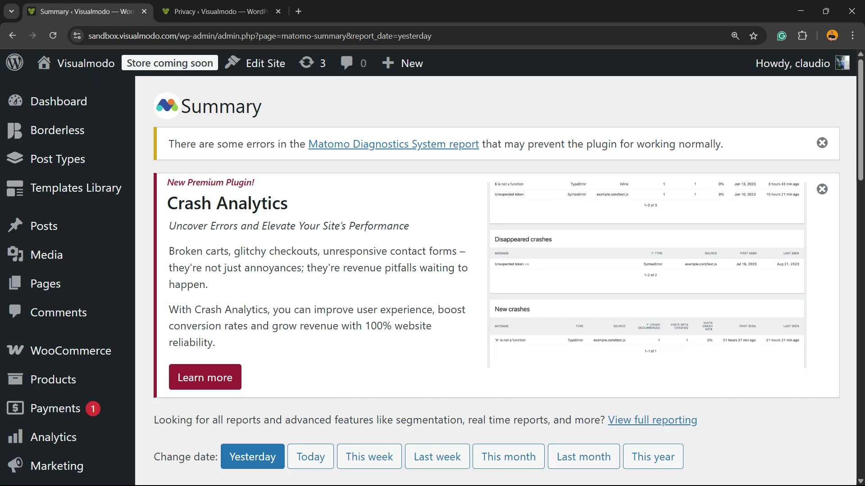
Step: Dismiss the Crash Analytics promotion and the diagnostics error notice on the Summary page, and look through the remaining report widgets
{"action": "left_click", "coordinate": [822, 189]}
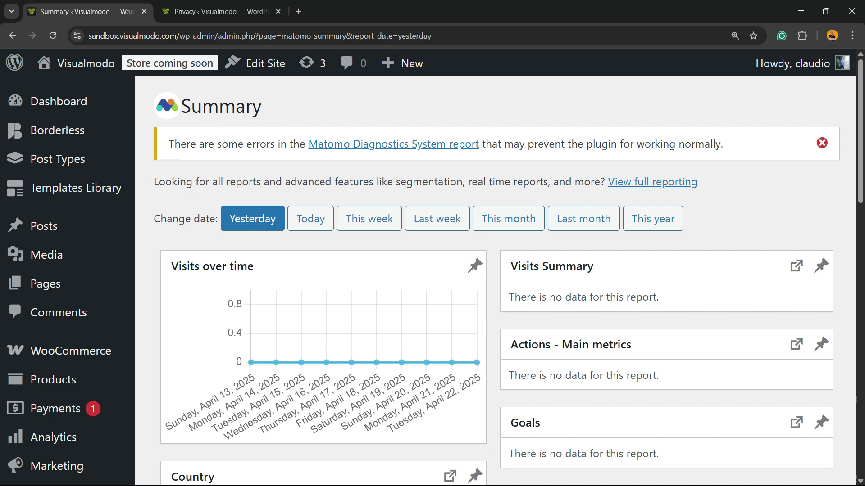
{"action": "left_click", "coordinate": [822, 143]}
{"action": "scroll", "coordinate": [822, 143], "scroll_direction": "down", "scroll_amount": 10}
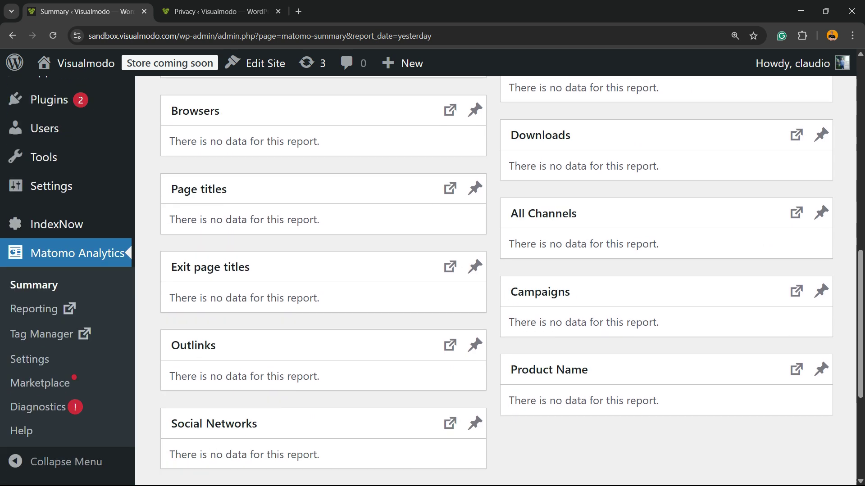
{"action": "scroll", "coordinate": [496, 271], "scroll_direction": "down", "scroll_amount": 5}
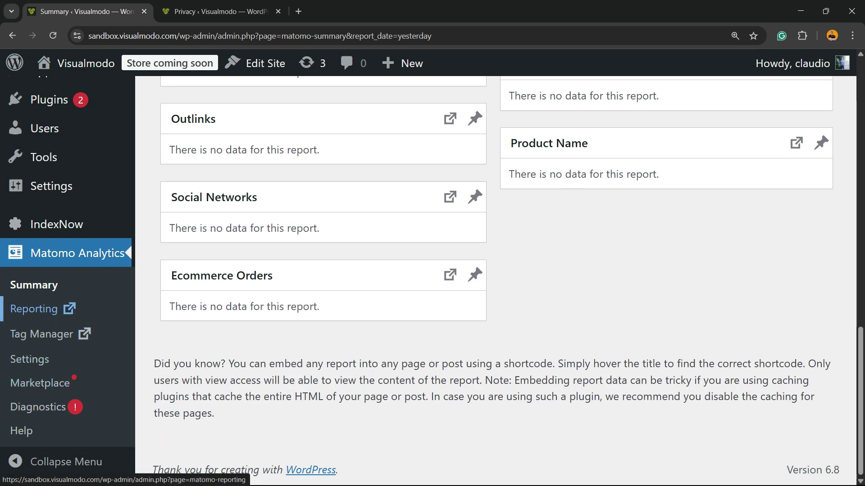
Step: Open Matomo's full Reporting dashboard and look over its visit and welcome widgets
{"action": "left_click", "coordinate": [34, 309]}
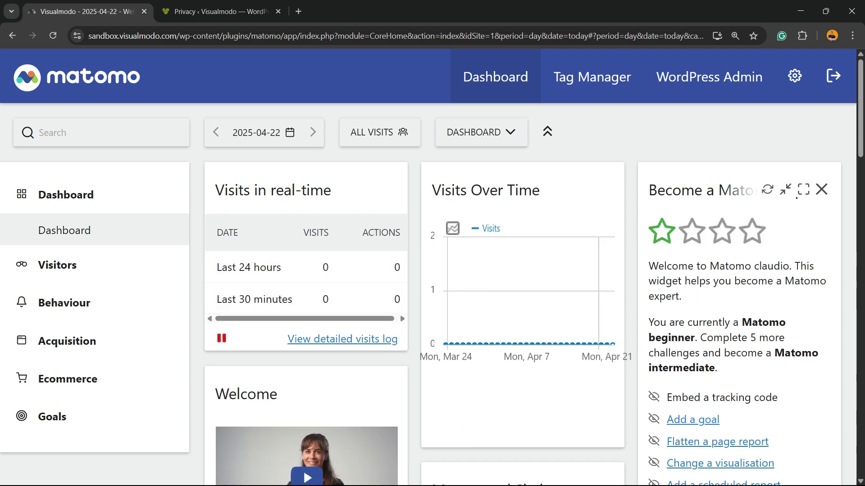
{"action": "scroll", "coordinate": [609, 243], "scroll_direction": "down", "scroll_amount": 20}
{"action": "scroll", "coordinate": [609, 243], "scroll_direction": "up", "scroll_amount": 20}
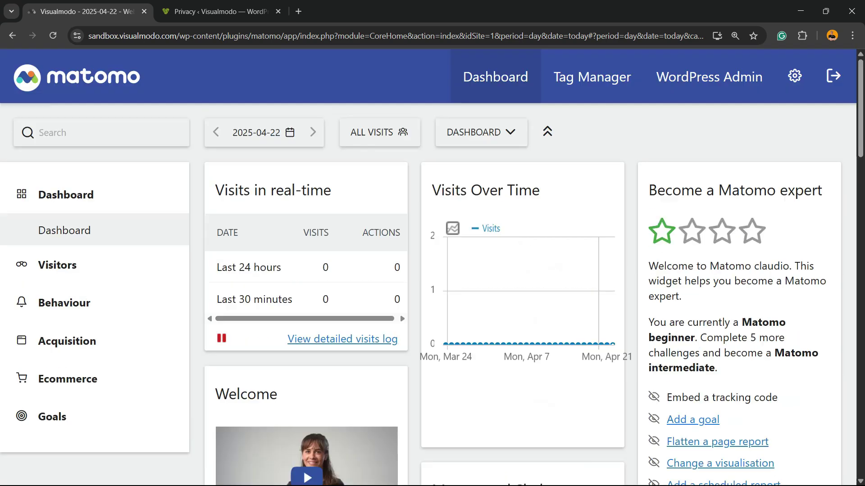
{"action": "scroll", "coordinate": [522, 270], "scroll_direction": "down", "scroll_amount": 8}
{"action": "scroll", "coordinate": [523, 270], "scroll_direction": "up", "scroll_amount": 8}
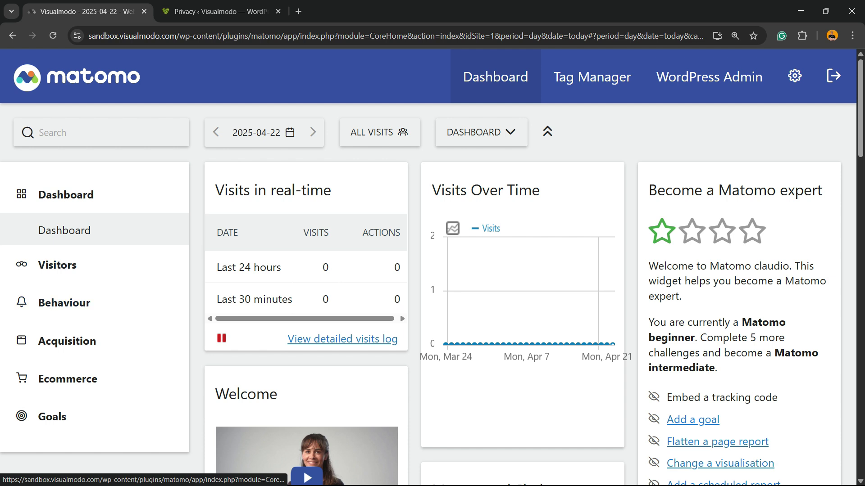
{"action": "key", "text": "ctrl+minus"}
{"action": "key", "text": "ctrl+minus"}
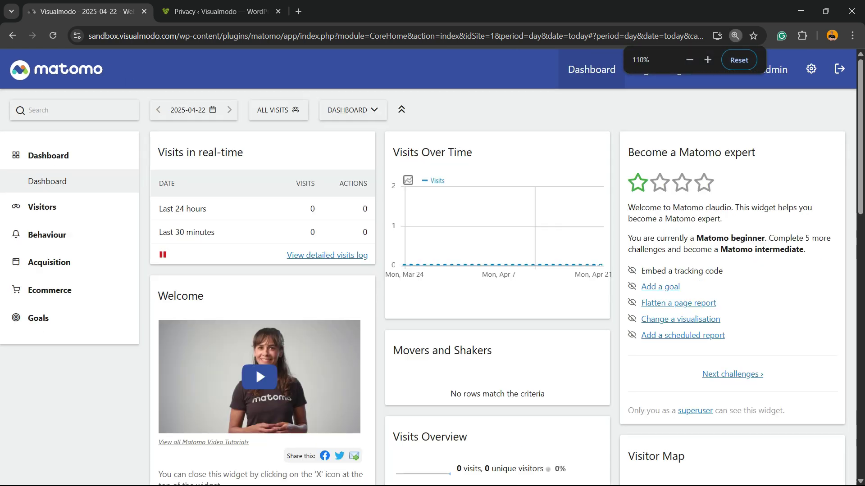